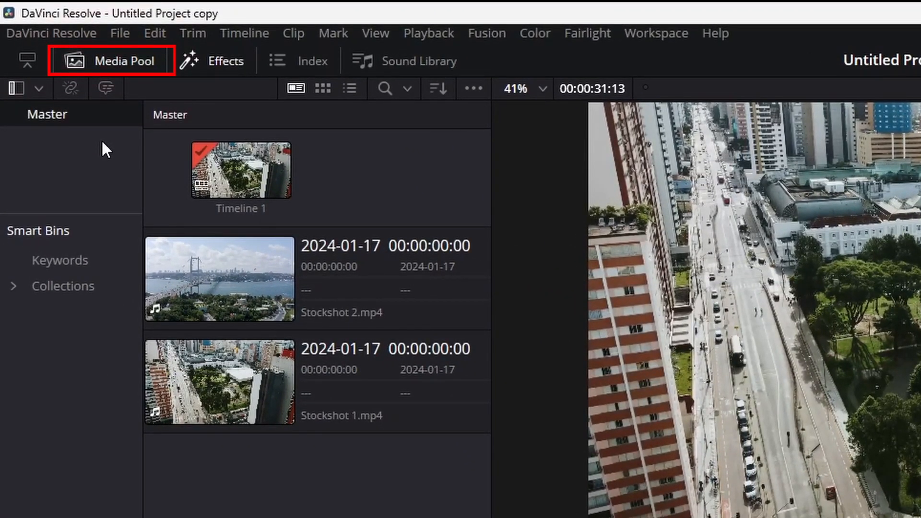
- Place a basic Text title on the Video 2 track above the start of Stockshot 1.mp4 and lengthen its clip
left_click(116, 56)
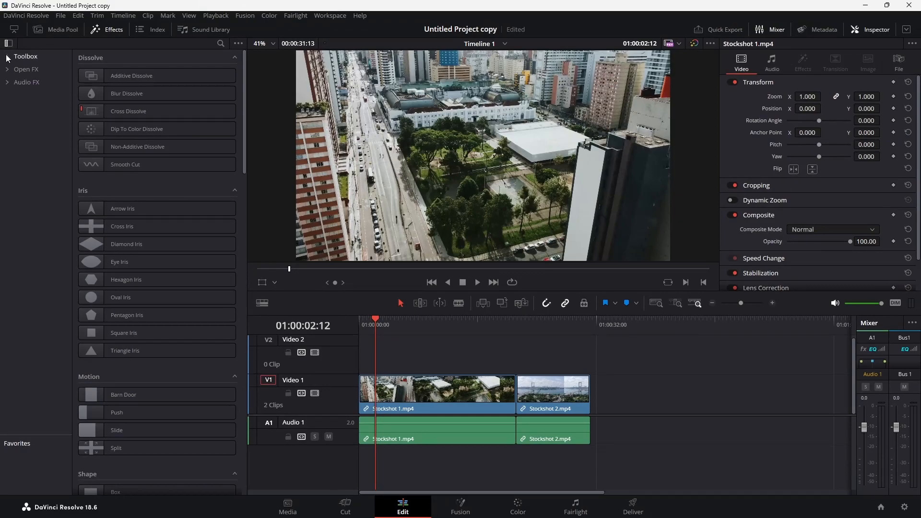
left_click(8, 56)
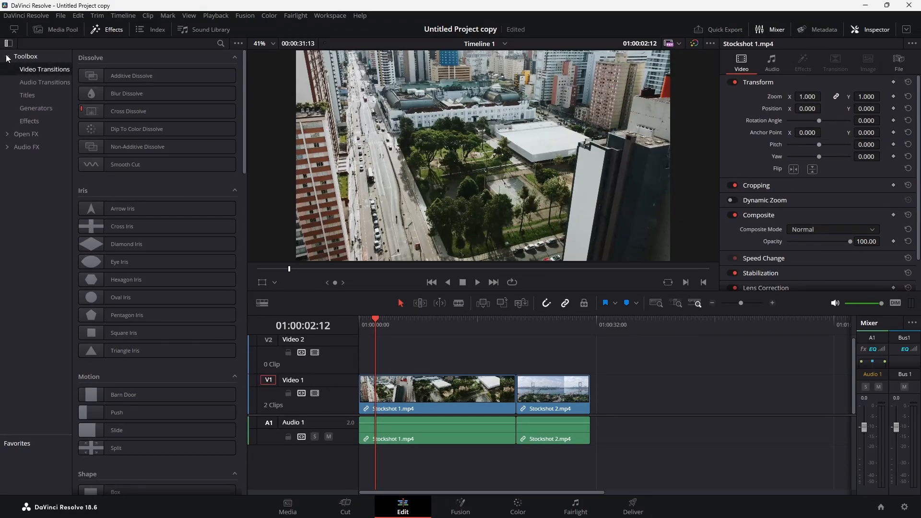
left_click(23, 96)
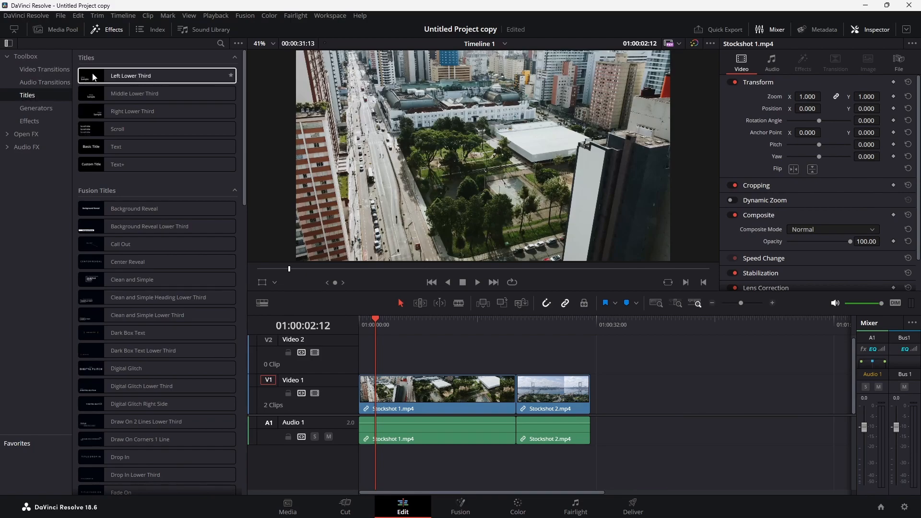
mouse_move(92, 74)
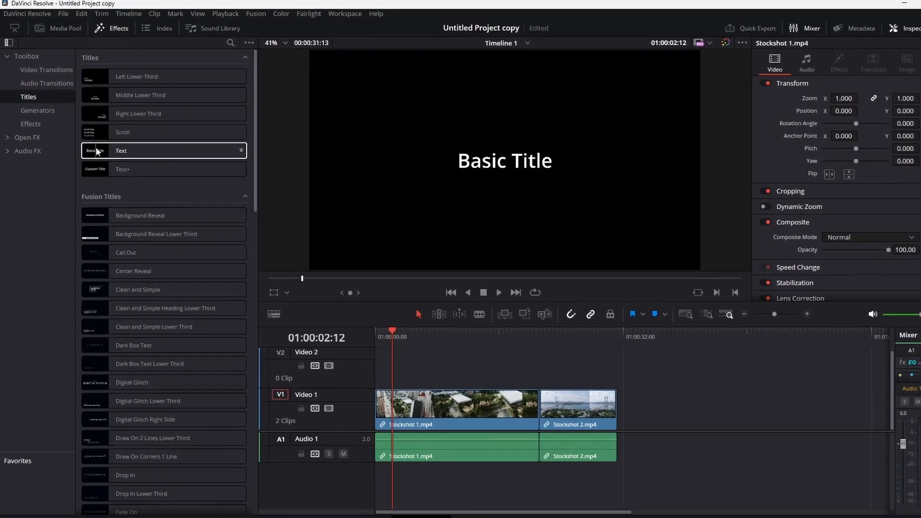
left_click_drag(95, 147, 370, 341)
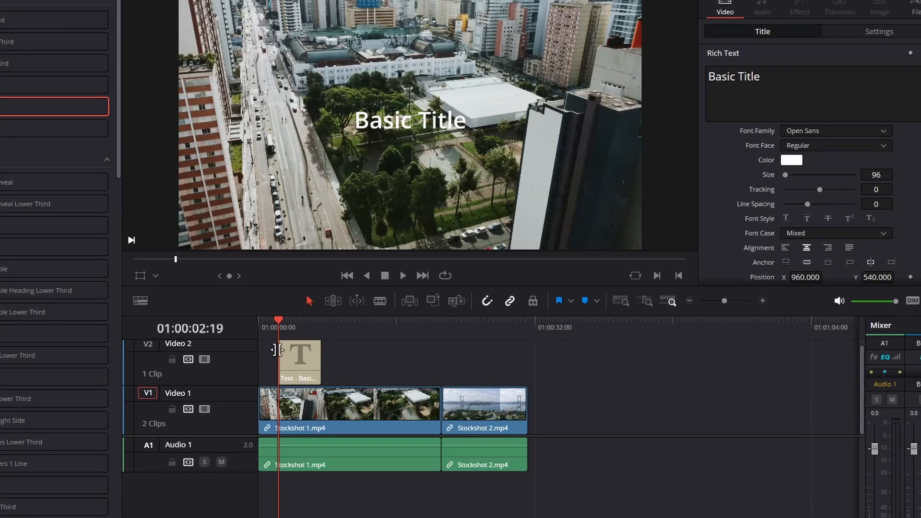
left_click_drag(320, 357, 423, 351)
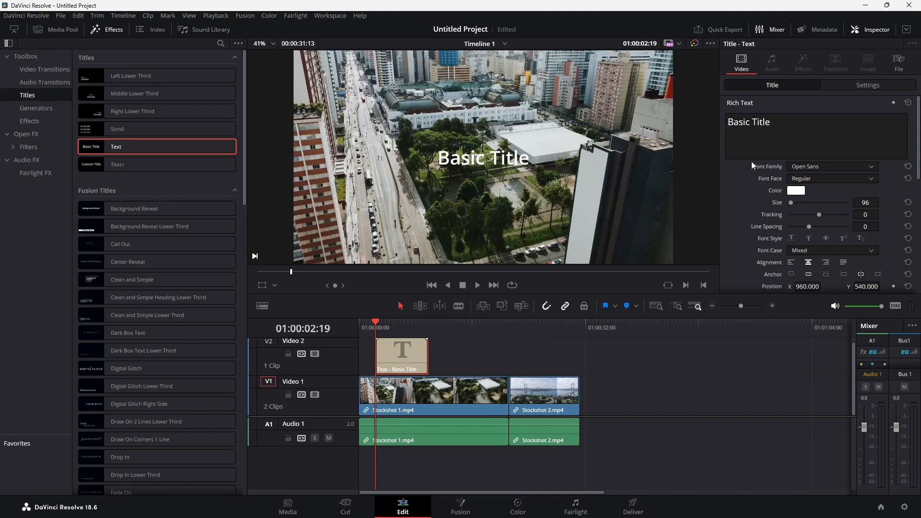
- Replace the title's placeholder wording with "Text Animation"
left_click(774, 121)
key("BackSpace")
key("BackSpace")
key("BackSpace")
key("BackSpace")
key("BackSpace")
key("BackSpace")
key("BackSpace")
key("BackSpace")
key("BackSpace")
key("BackSpace")
key("BackSpace")
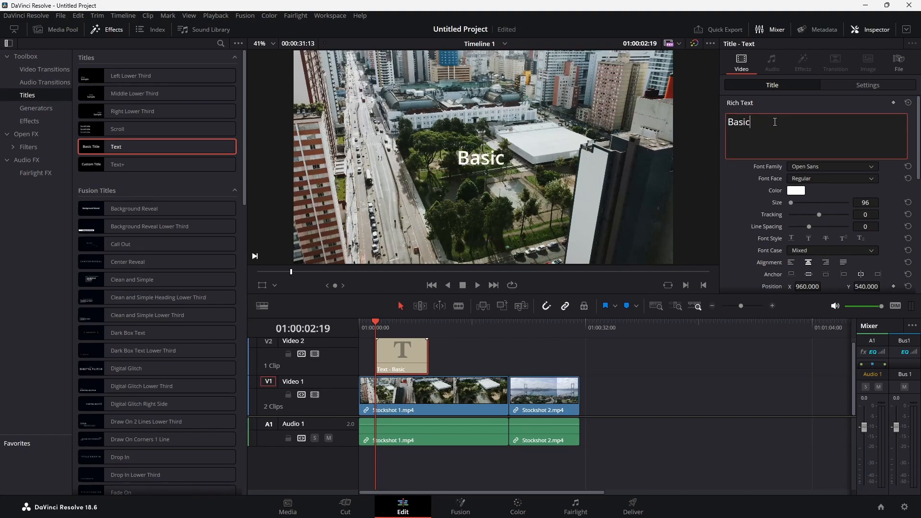
type("Text Animation")
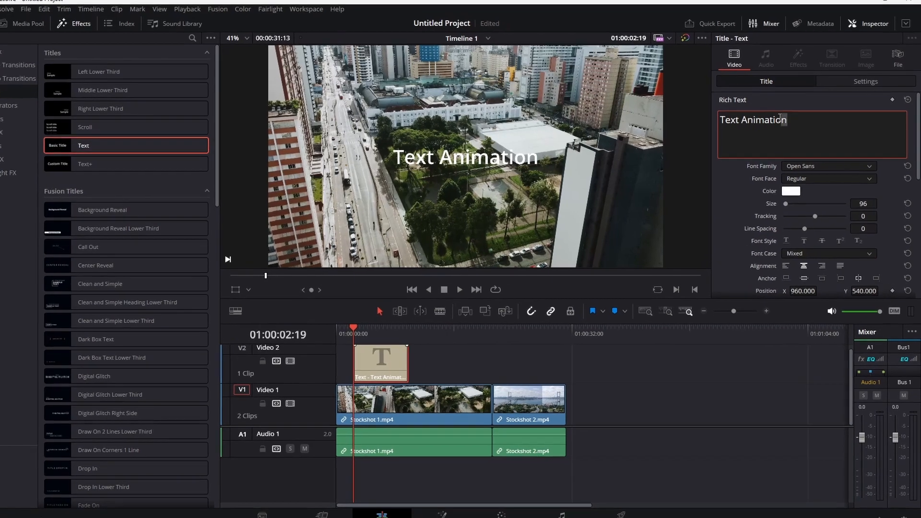
- Select the whole title text, keep the Open Sans font family and set the font face to Bold
left_click_drag(794, 122, 723, 122)
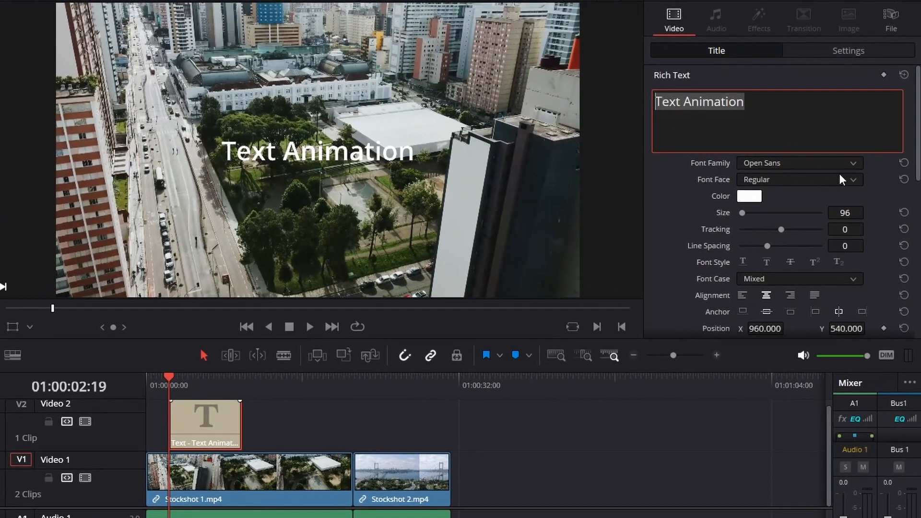
left_click(853, 163)
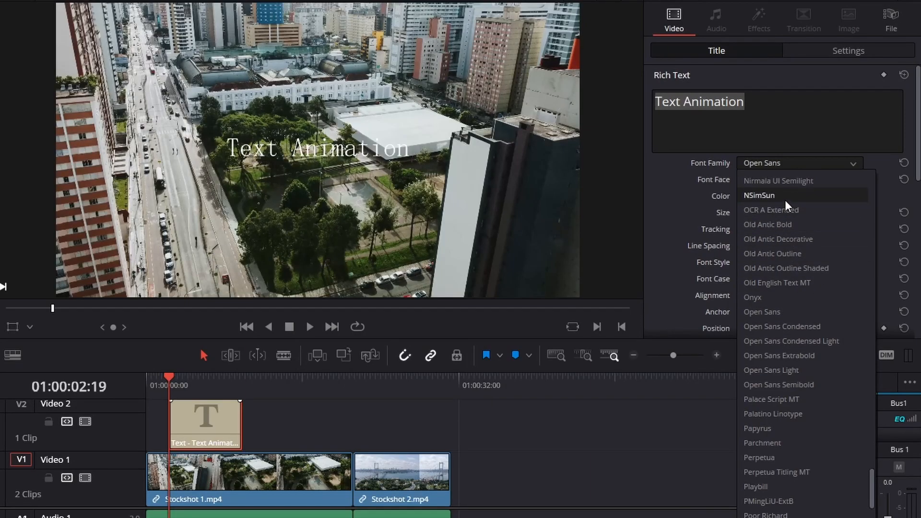
left_click(785, 148)
left_click(785, 145)
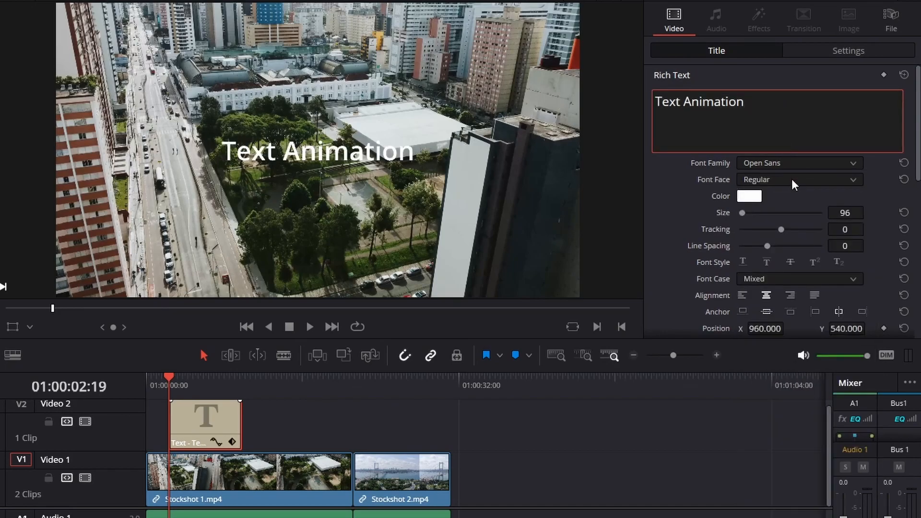
left_click(852, 179)
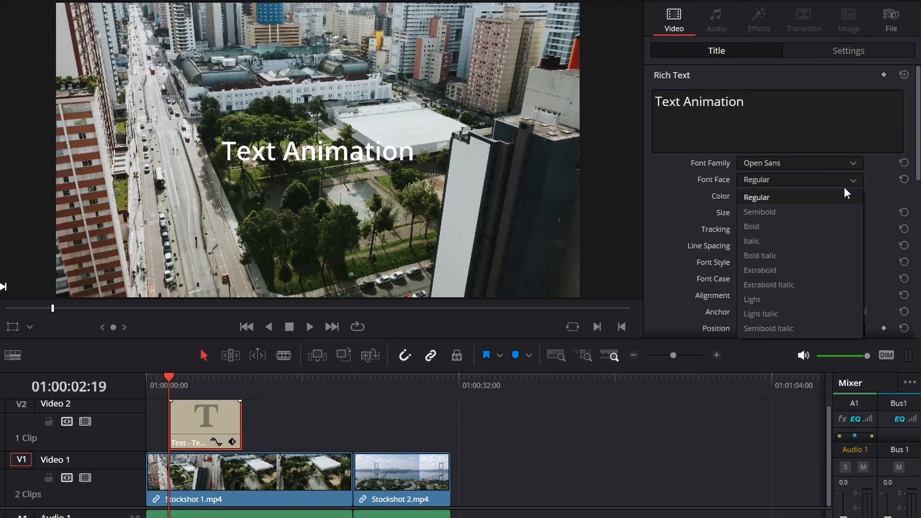
left_click(827, 223)
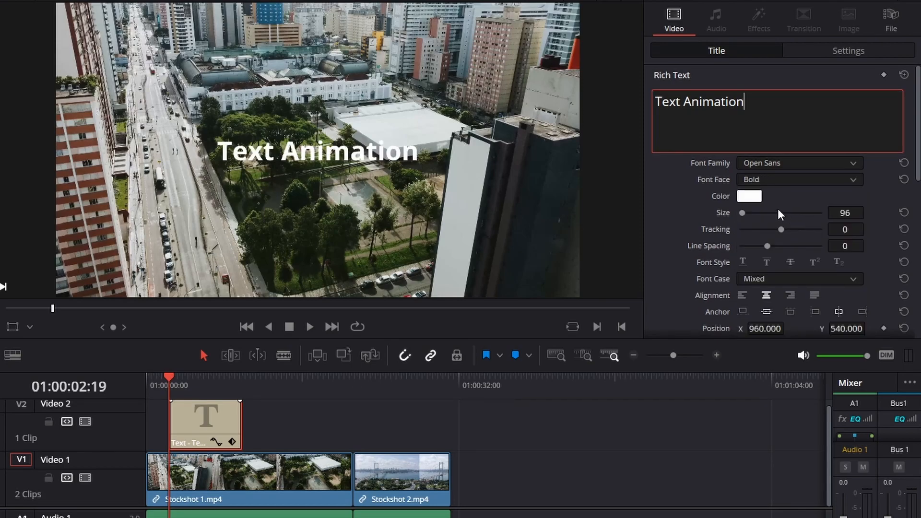
- Change the title's text color to yellow (#ffff00)
left_click(751, 198)
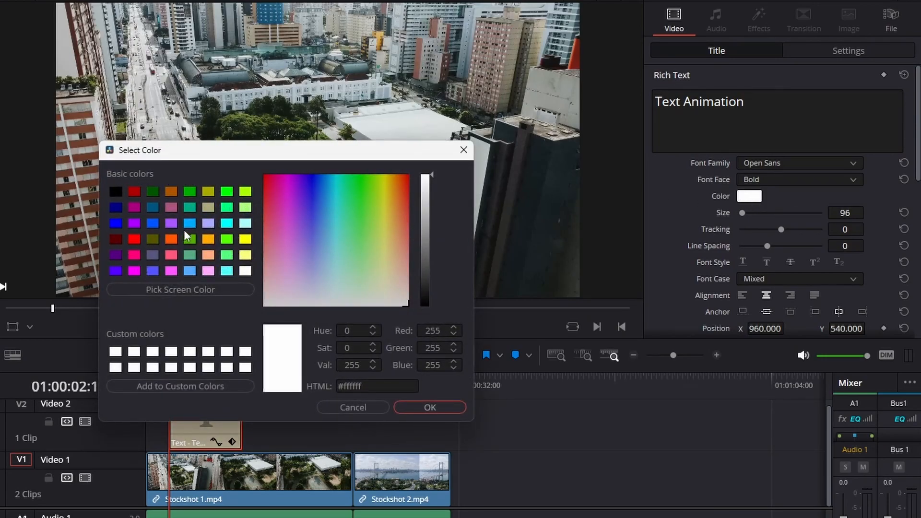
left_click(245, 239)
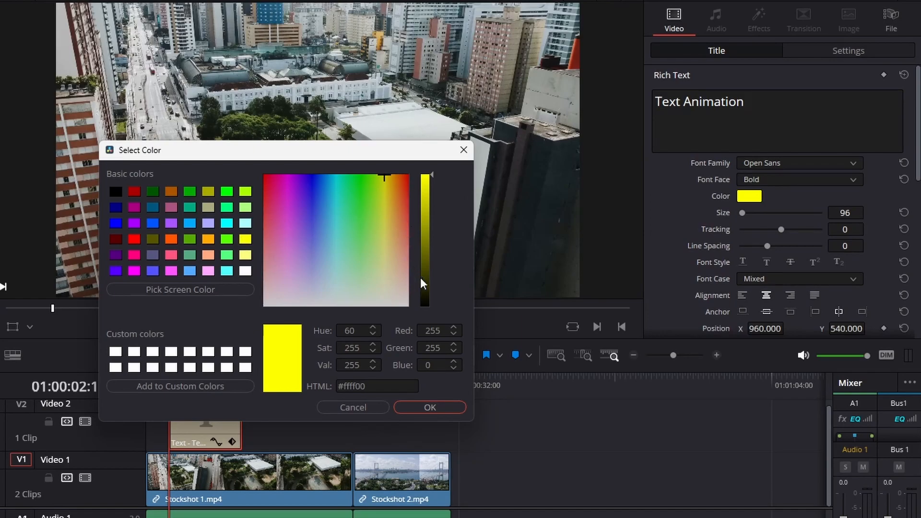
left_click(441, 409)
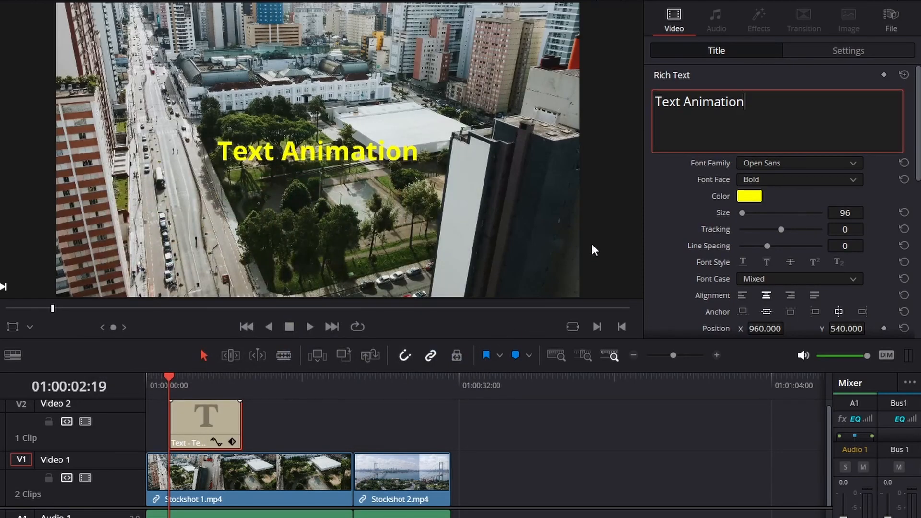
- Set the title's size to 201, tracking to 2 and line spacing to 72, and keep the font case Mixed
left_click_drag(741, 213, 774, 246)
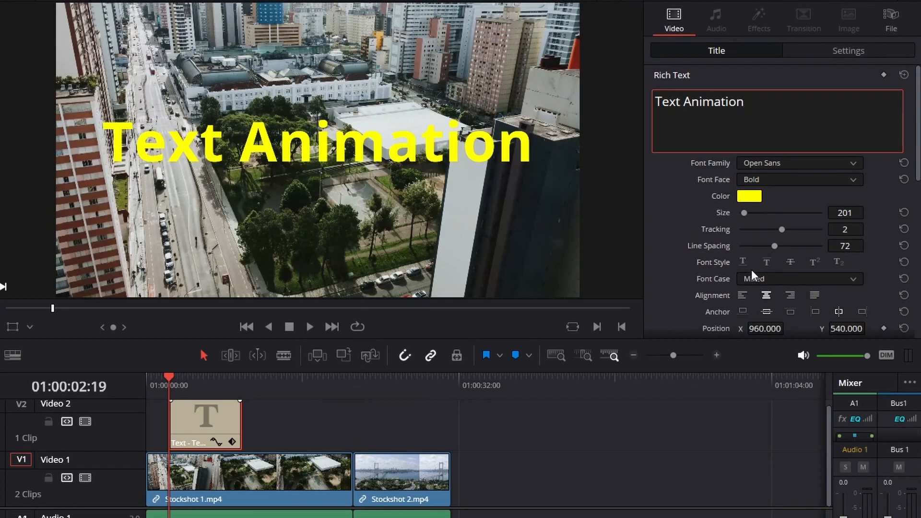
left_click(855, 280)
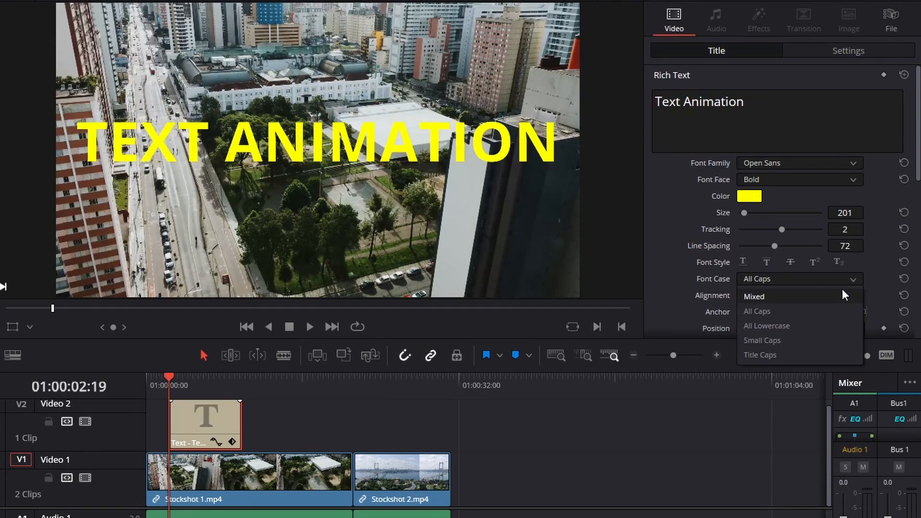
left_click(841, 289)
- Shift the title's X position to 989, then try rotating the text and reset its rotation angle to 0
scroll(856, 254, "down", 2)
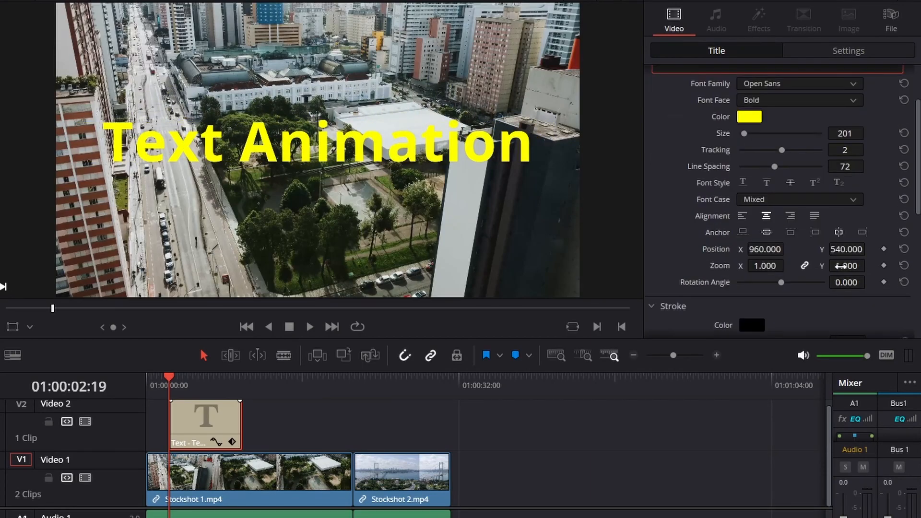
left_click_drag(765, 248, 815, 254)
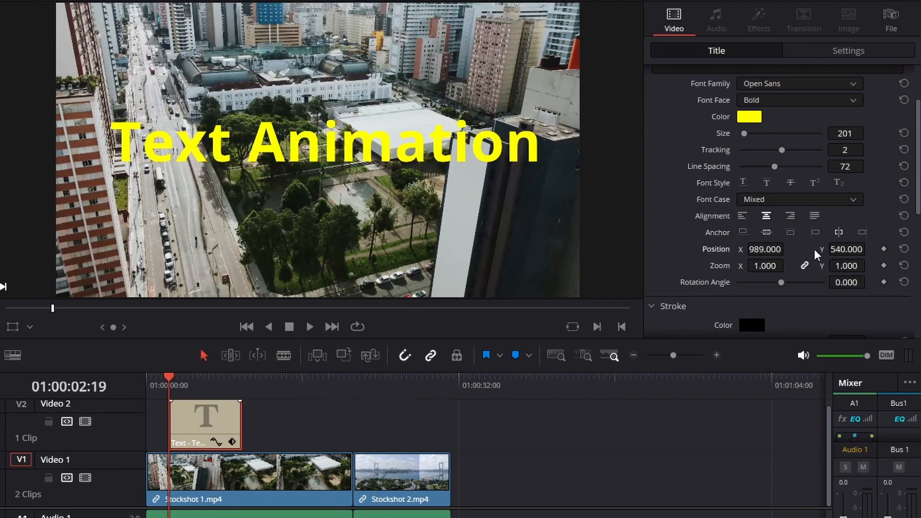
left_click_drag(781, 282, 789, 281)
double_click(702, 282)
- Give the title a stroke of size 4 and a drop shadow offset of 25 in X and -14 in Y
scroll(715, 281, "down", 1)
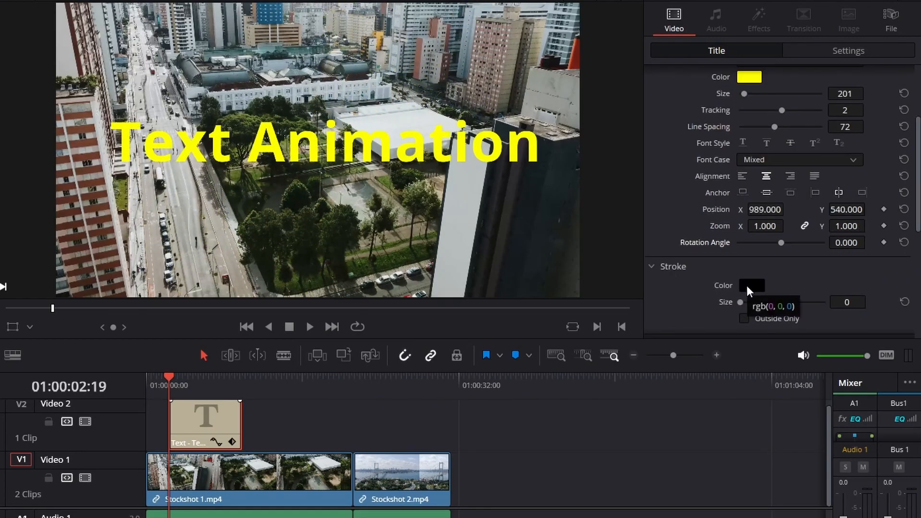
left_click_drag(741, 303, 761, 303)
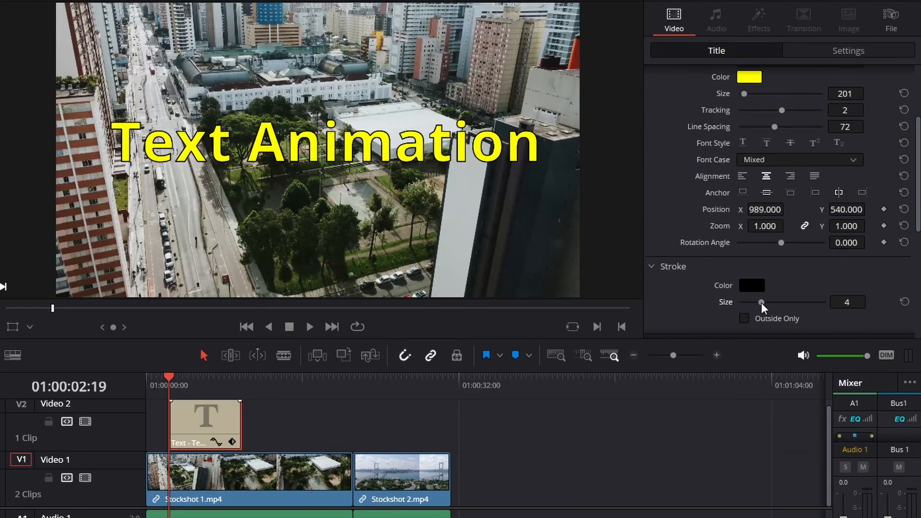
scroll(758, 298, "down", 3)
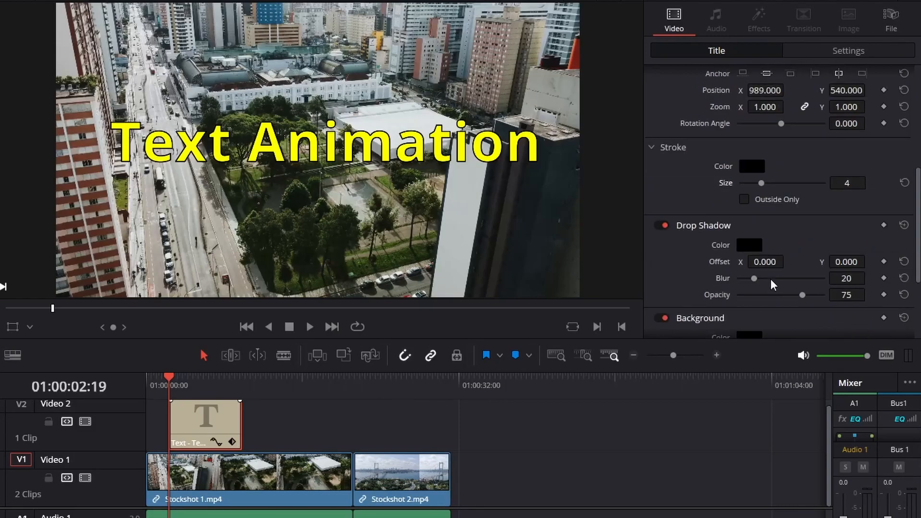
left_click_drag(767, 261, 787, 261)
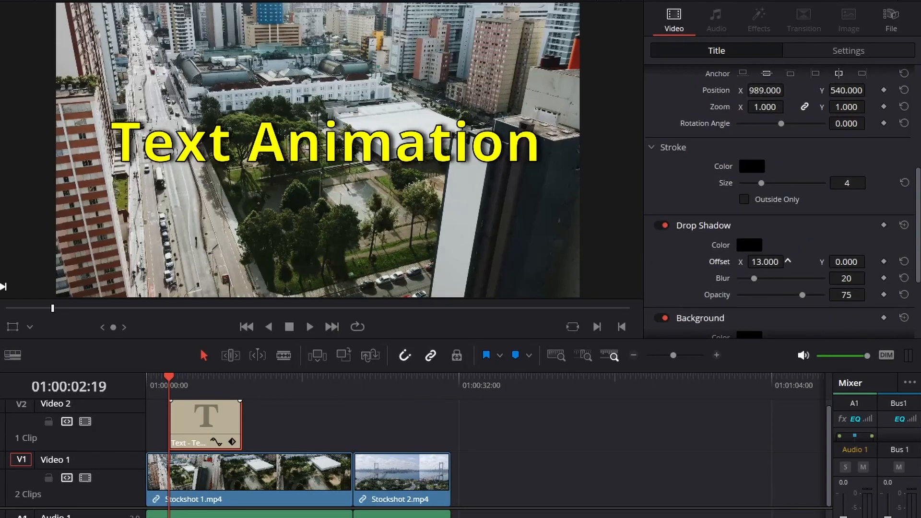
left_click_drag(845, 261, 869, 261)
left_click_drag(765, 262, 783, 262)
- Add a background box behind the title with width 0.867, height 0.260, corner radius 0.053 and opacity 71
scroll(766, 254, "down", 3)
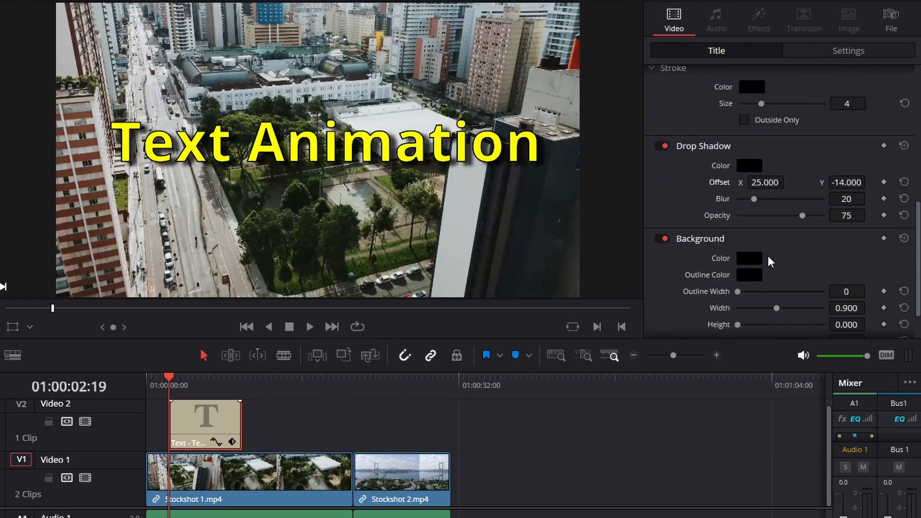
scroll(781, 252, "down", 2)
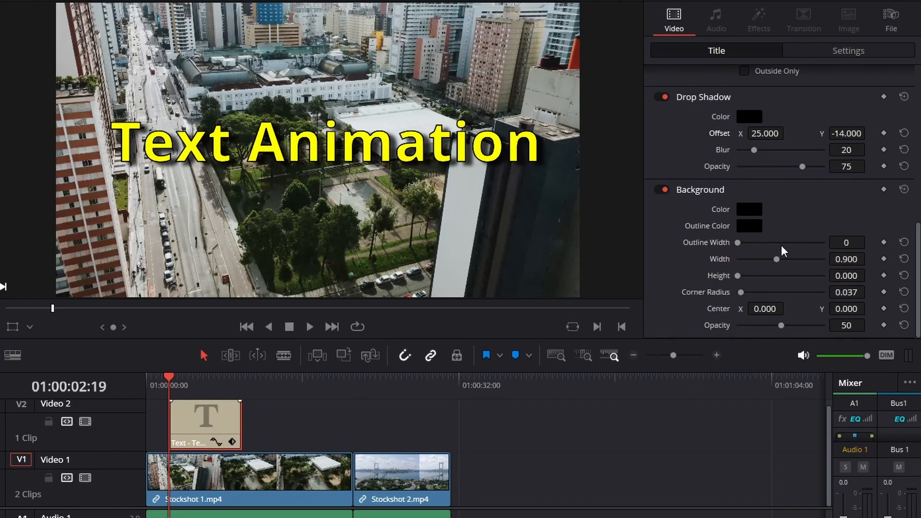
left_click_drag(738, 275, 770, 259)
mouse_move(780, 326)
left_mouse_down()
mouse_move(829, 326)
mouse_move(780, 329)
mouse_move(799, 326)
left_mouse_up()
left_click_drag(737, 292, 742, 292)
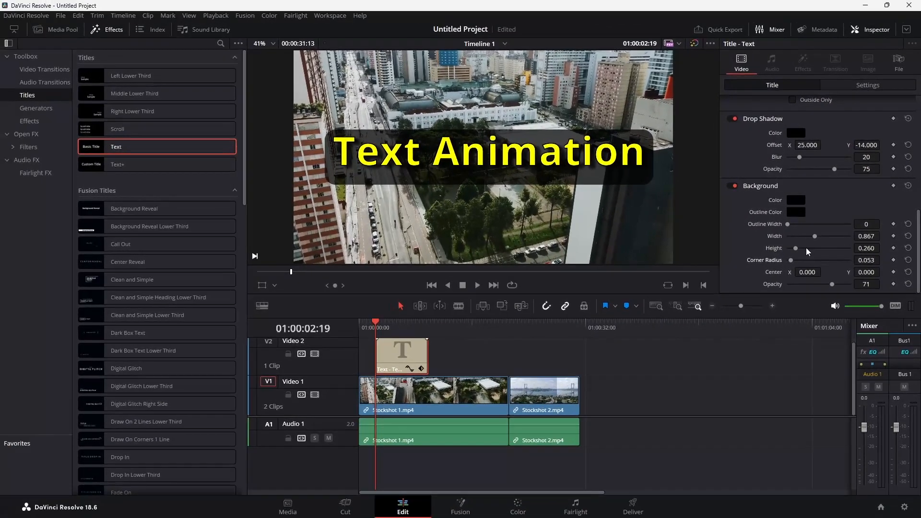
- Add Push video transitions to both ends of the text clip and preview them by playing the timeline from the beginning
left_click(52, 69)
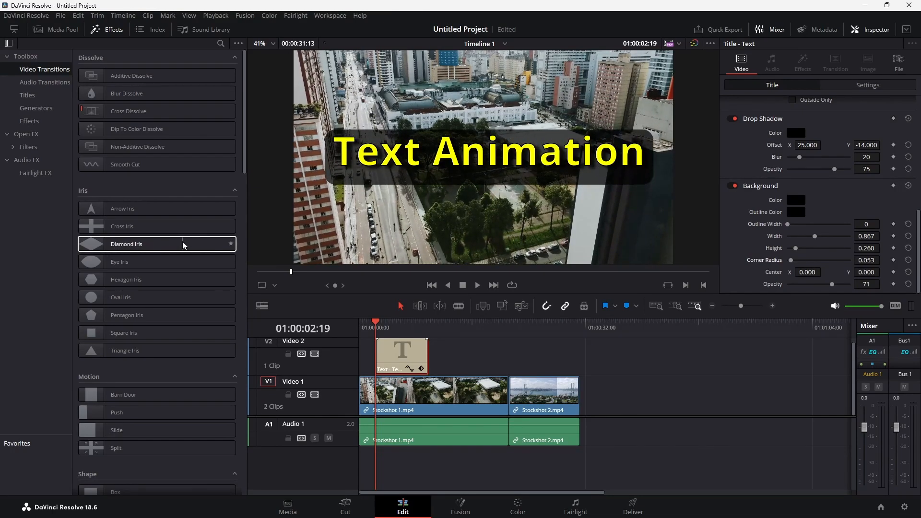
left_click_drag(91, 412, 382, 353)
left_click_drag(94, 419, 423, 358)
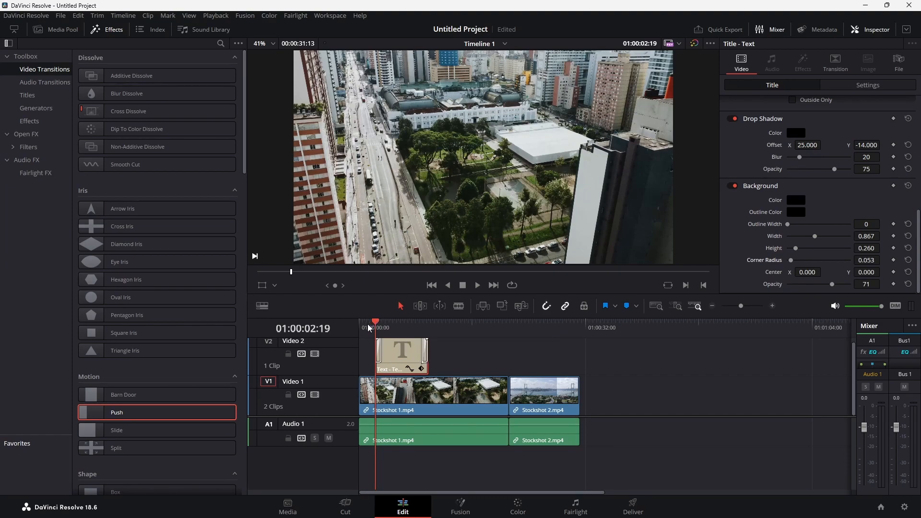
key("Home")
key("space")
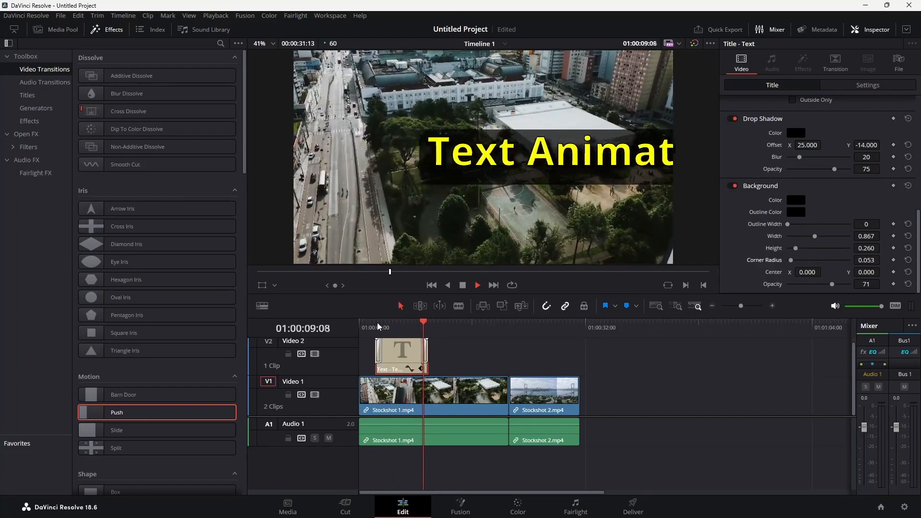
key("space")
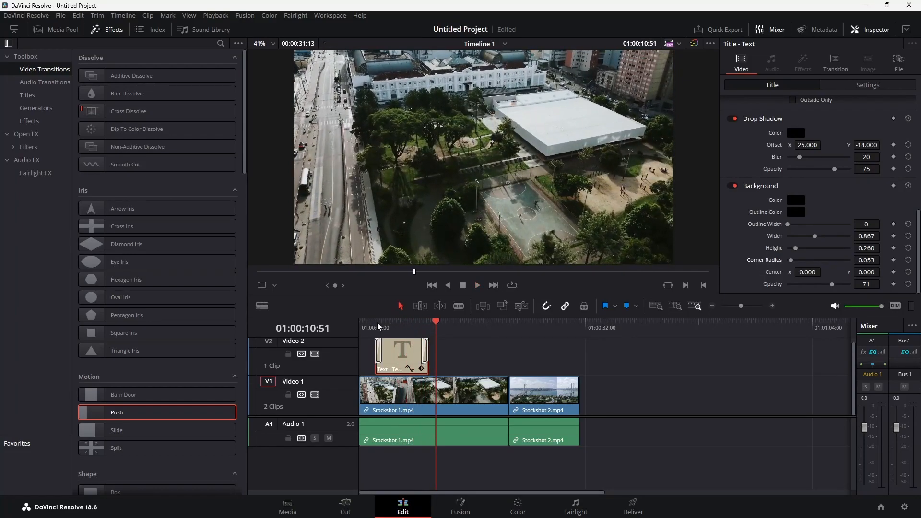
- Delete the Push transition at the start of the text clip
left_click(381, 351)
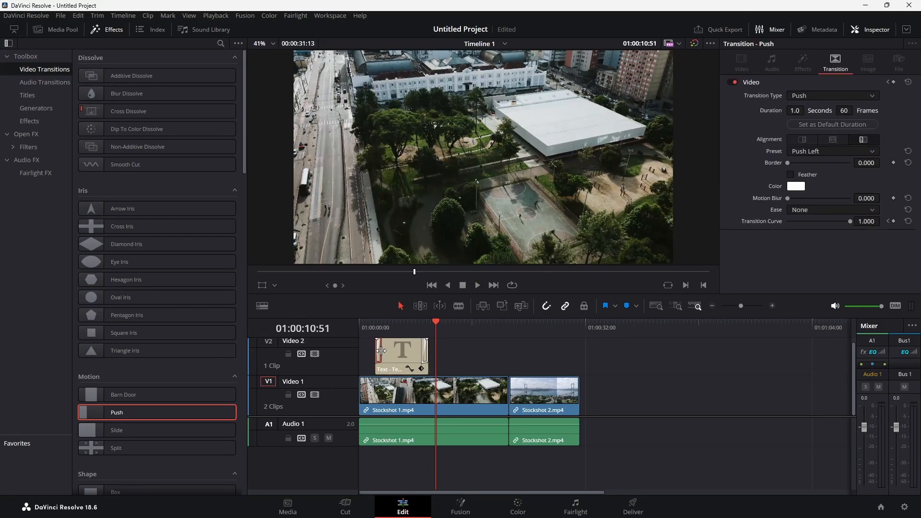
key("Delete")
- At the start of the text clip, keyframe the title's zoom at 1.820 and its pitch at 1.500
left_click_drag(411, 325, 377, 324)
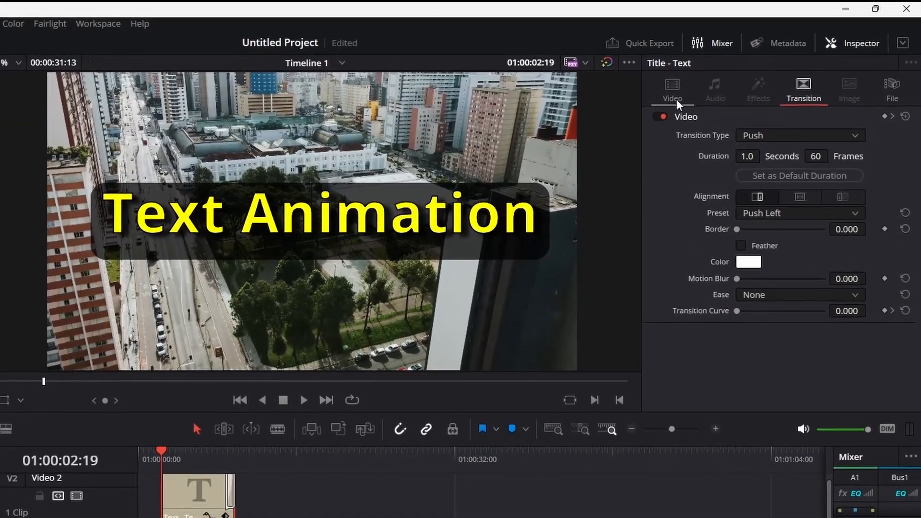
left_click(741, 64)
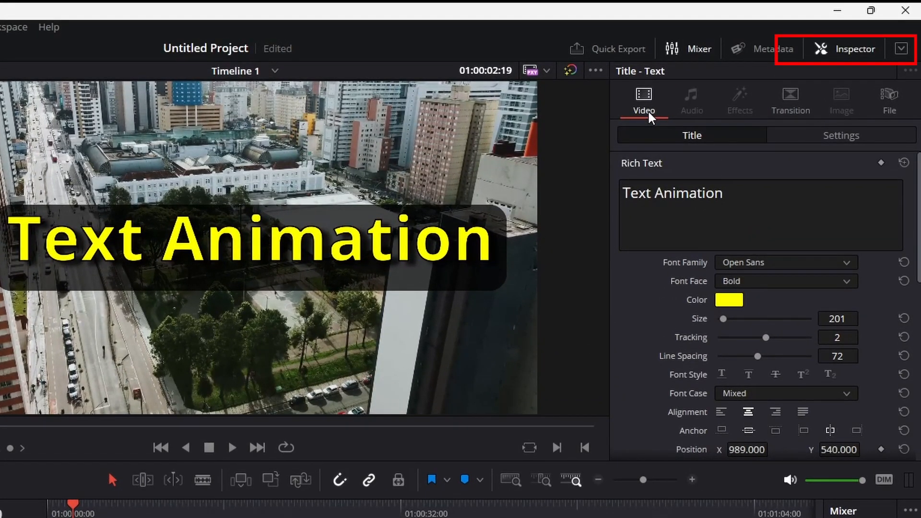
left_click(804, 132)
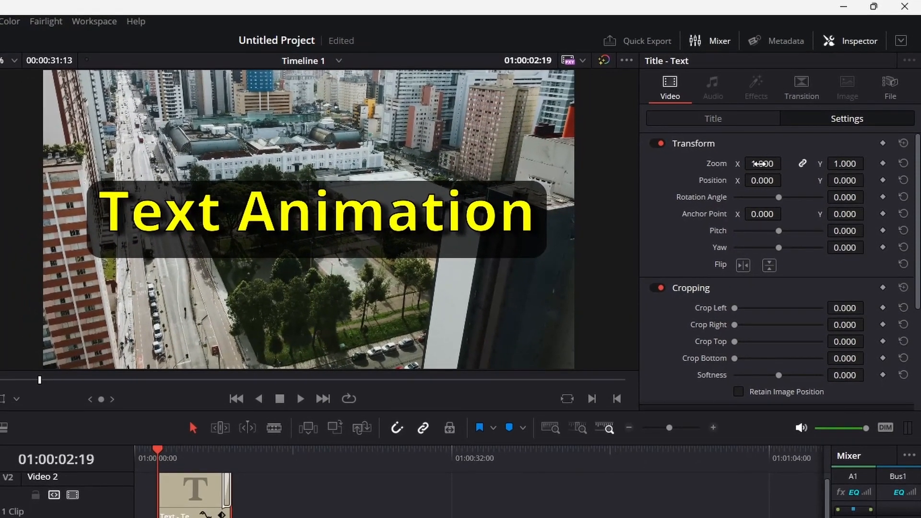
left_click_drag(760, 164, 785, 163)
left_click_drag(779, 246, 826, 229)
double_click(720, 248)
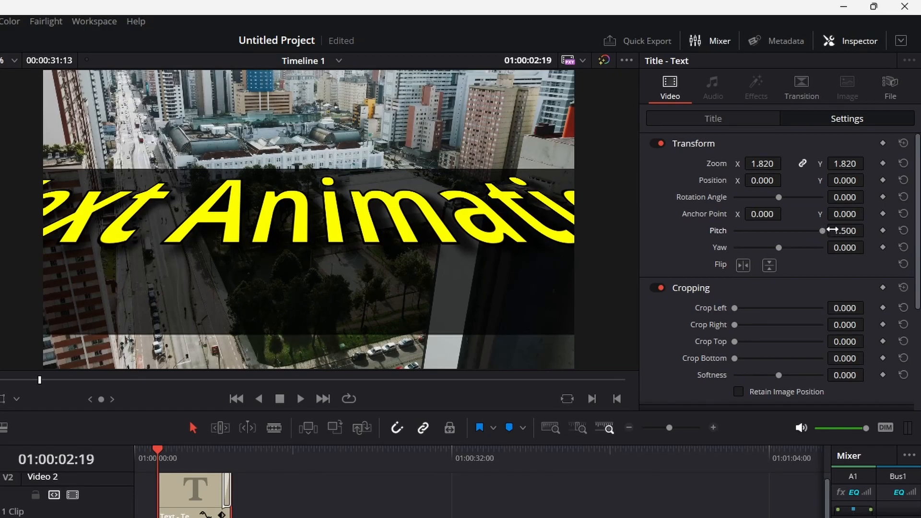
left_click(883, 230)
- Keyframe the title's opacity at 0 at the start of the text clip and at 95.42 at 01:00:03:14
scroll(808, 238, "down", 5)
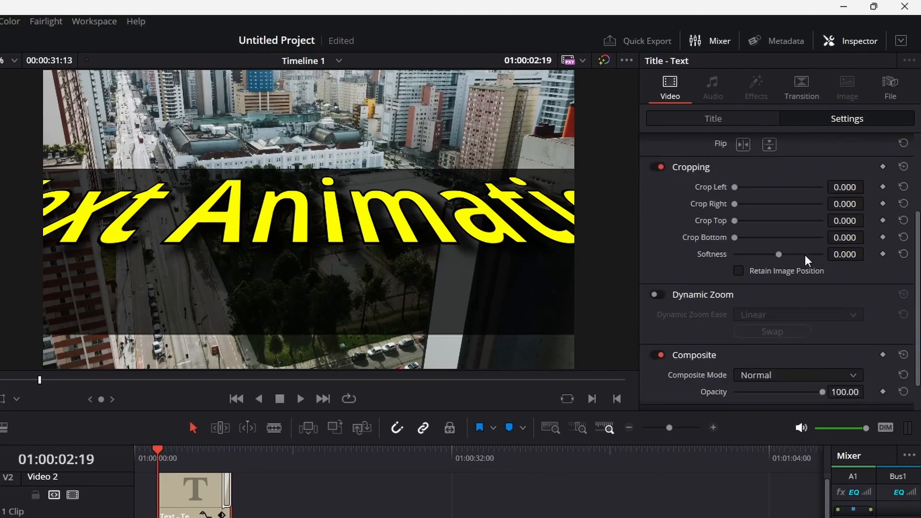
scroll(805, 258, "down", 1)
left_click(881, 355)
left_click_drag(821, 361, 724, 370)
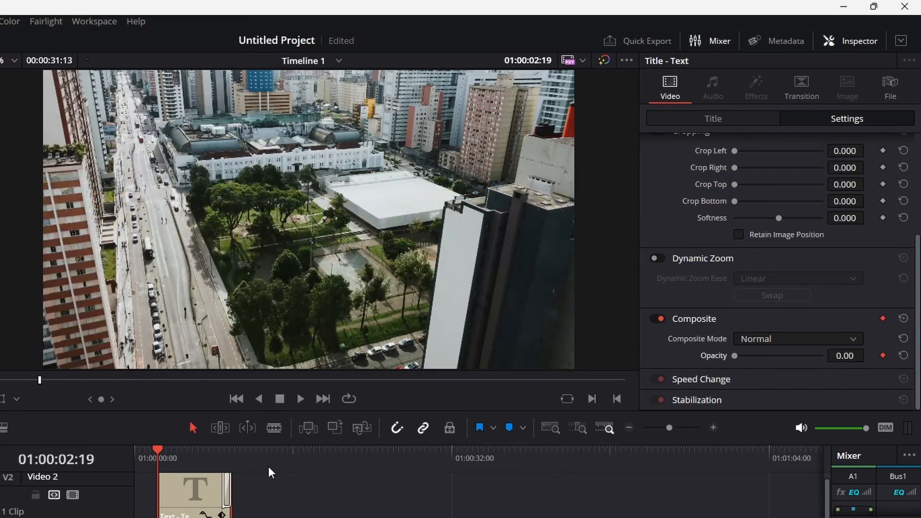
key("space")
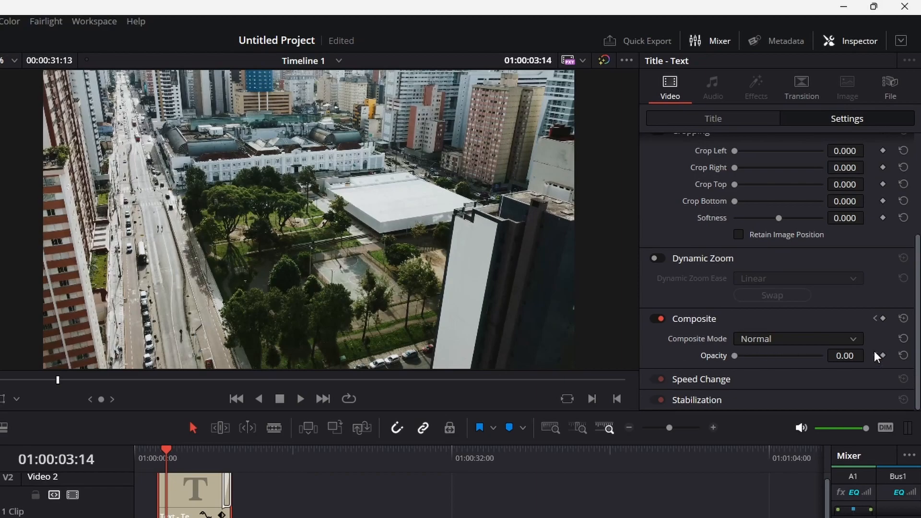
left_click(883, 353)
left_click_drag(734, 355, 818, 353)
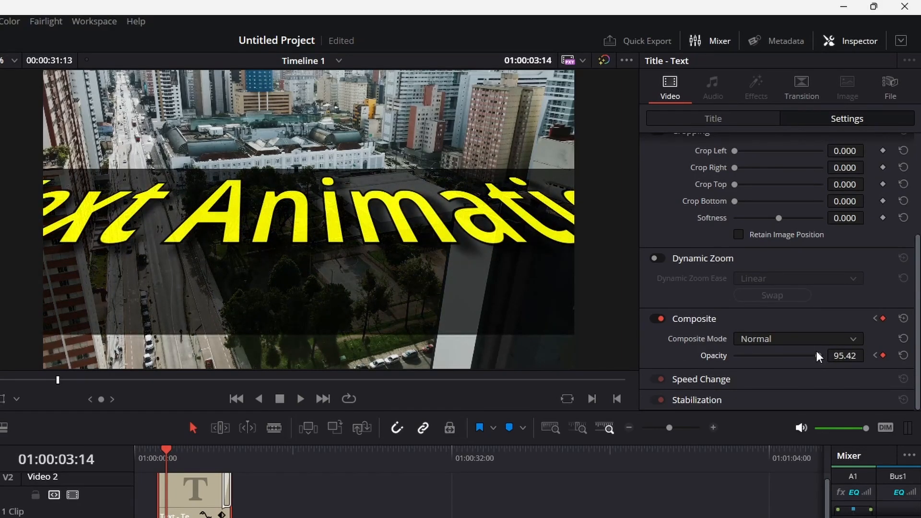
- At 01:00:05:07, set the title's pitch to 0 and its zoom to 1.000 to end the transform animation
key("space")
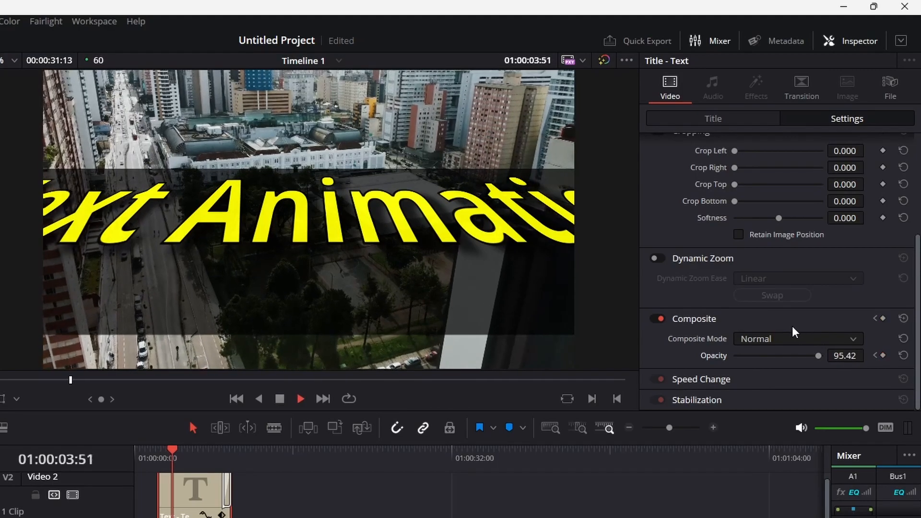
key("space")
scroll(896, 194, "up", 5)
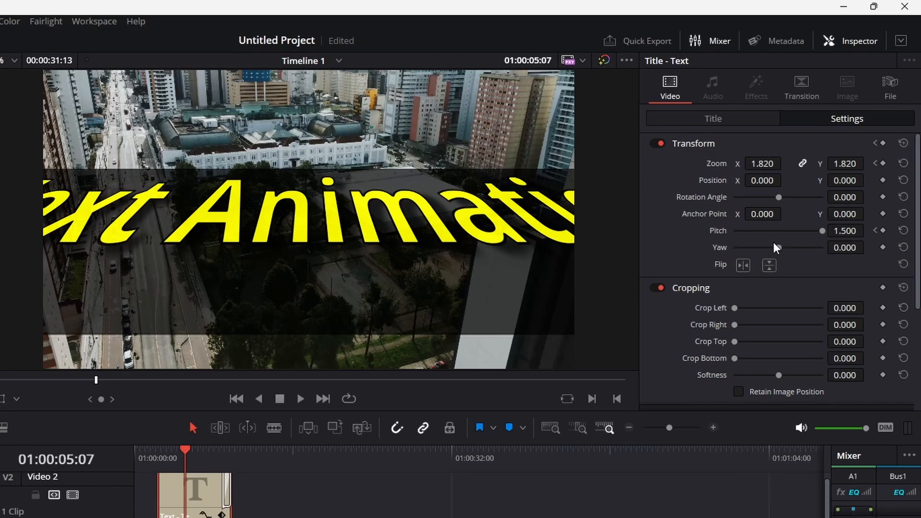
left_click(845, 231)
type("0")
key("Return")
left_click_drag(764, 163, 506, 403)
- Play the timeline from before the text clip until past its end to preview the keyframed title animation
left_click_drag(190, 453, 145, 459)
key("space")
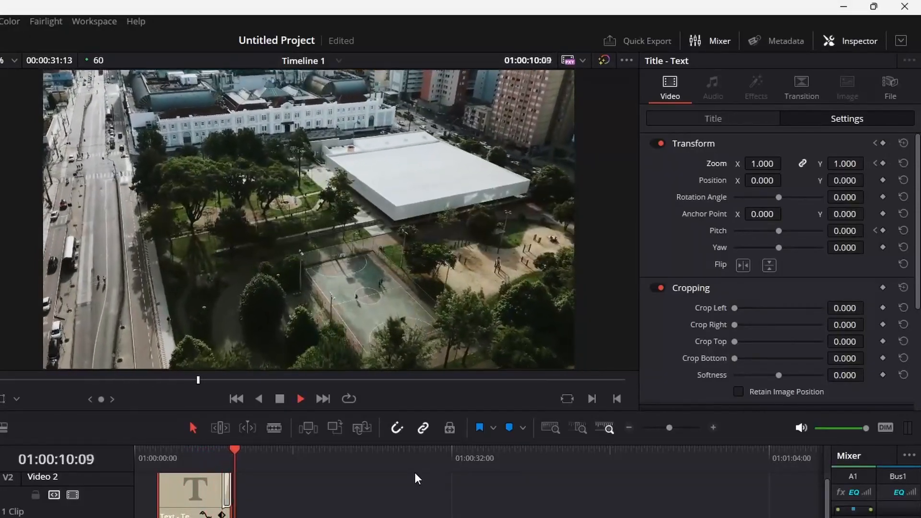
key("space")
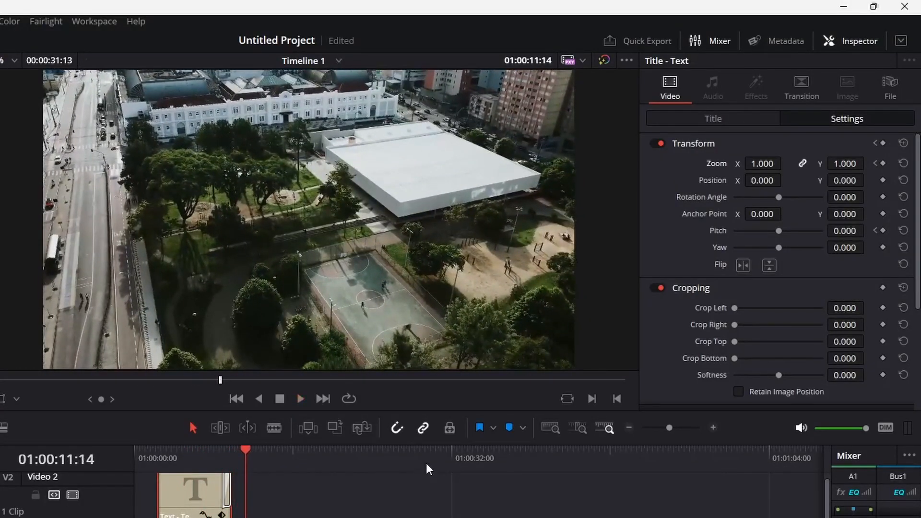